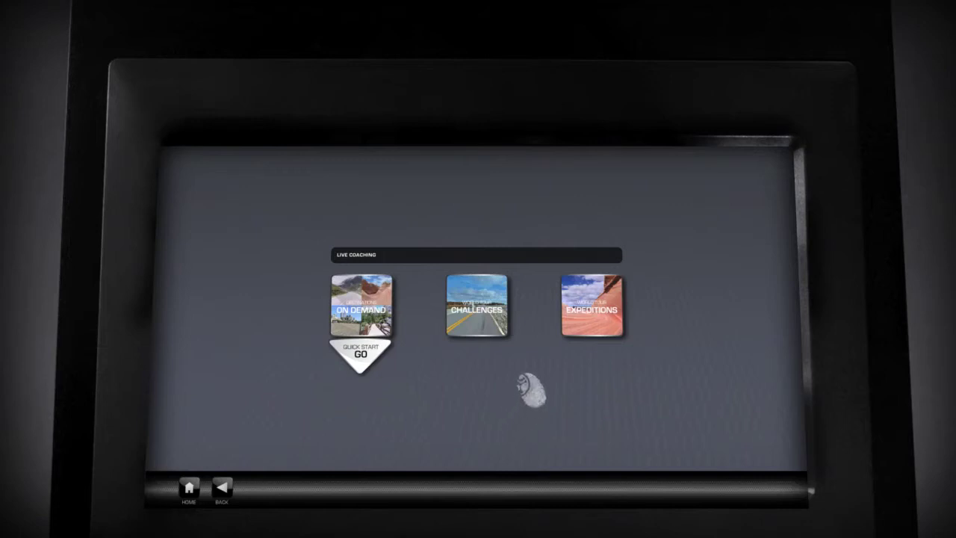
Queue the California Coast USA destination in the On Demand playlist and confirm with DONE.
{"action": "left_click", "coordinate": [592, 306]}
{"action": "left_click", "coordinate": [299, 419]}
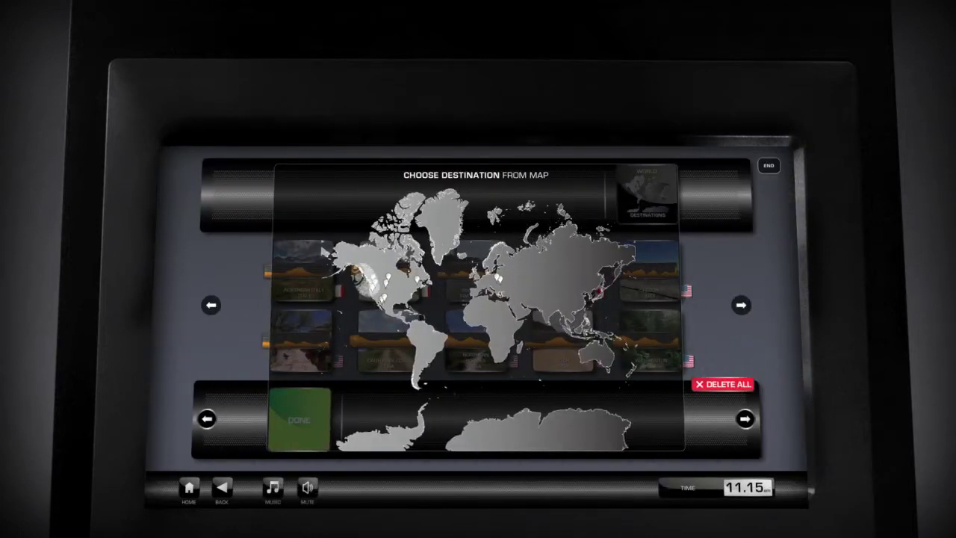
{"action": "left_click", "coordinate": [217, 340]}
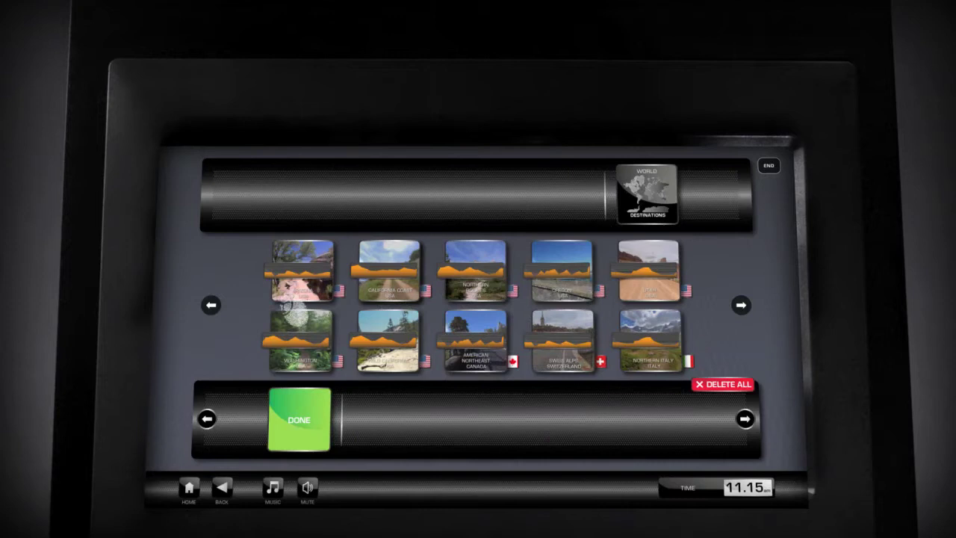
{"action": "left_click", "coordinate": [389, 270]}
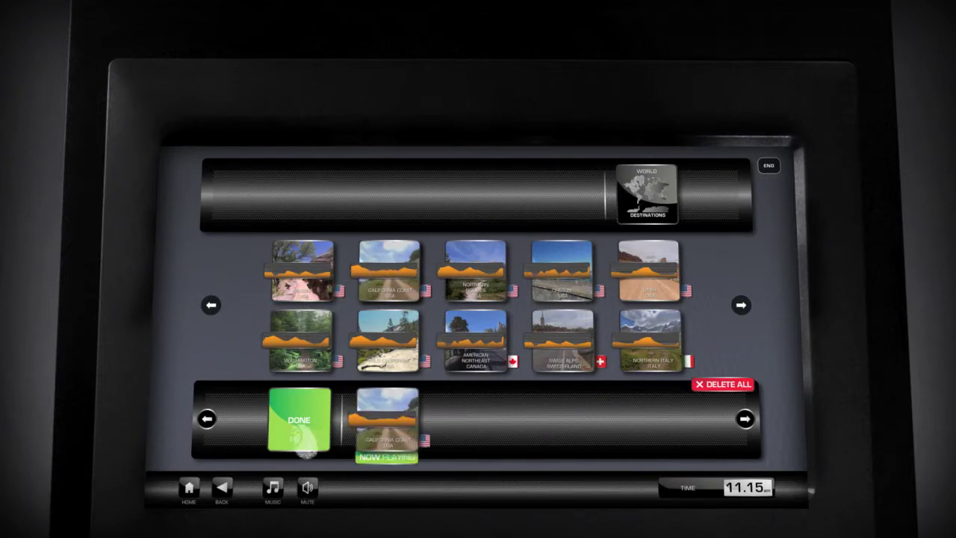
{"action": "left_click", "coordinate": [299, 419]}
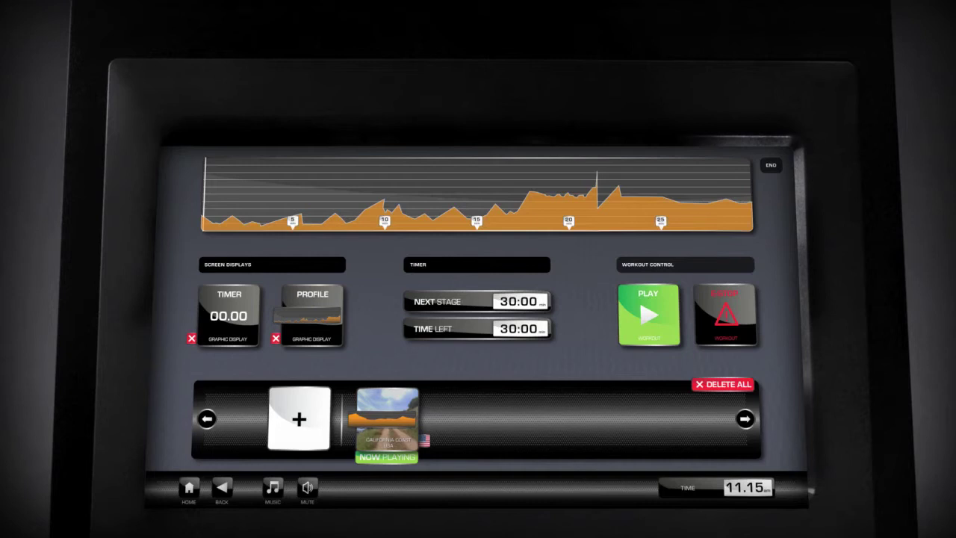
Start the 30-minute California Coast workout using the green PLAY button.
{"action": "left_click", "coordinate": [649, 315]}
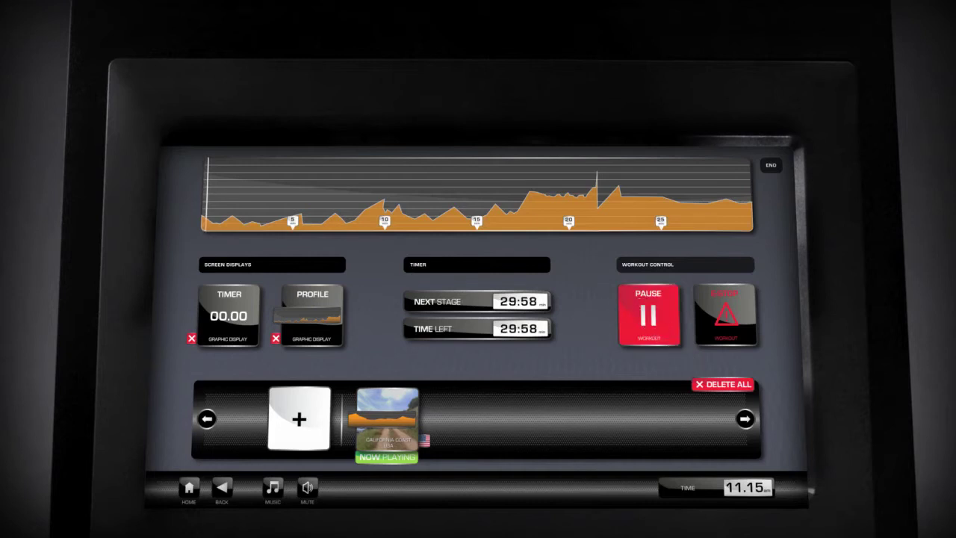